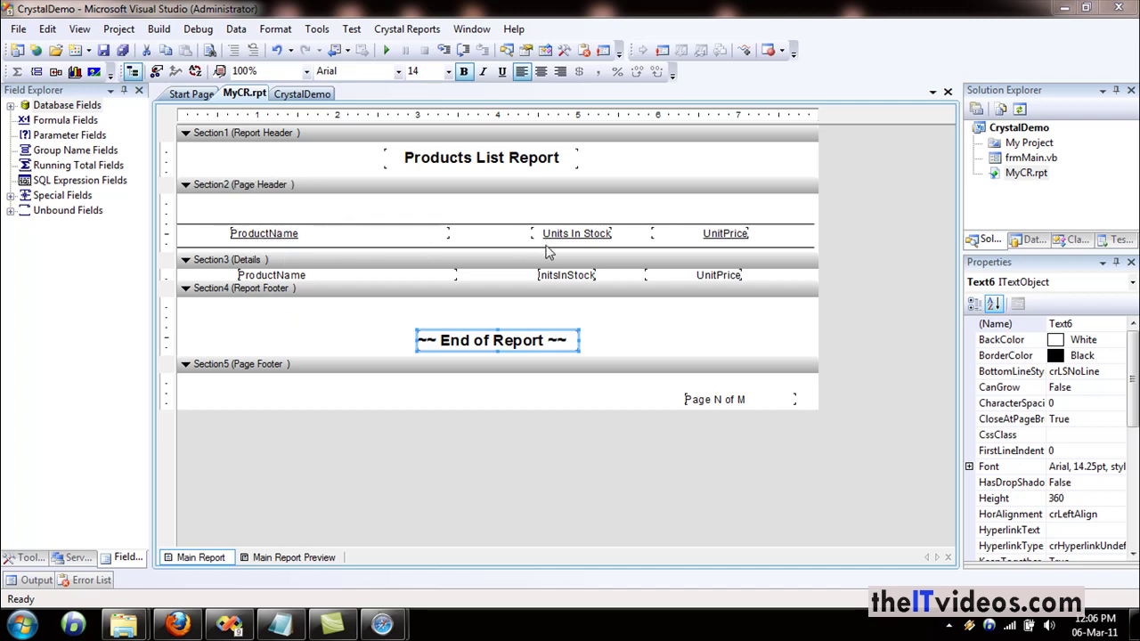
Inspect the properties of the ProductName detail field and the Page N of M field
click(287, 278)
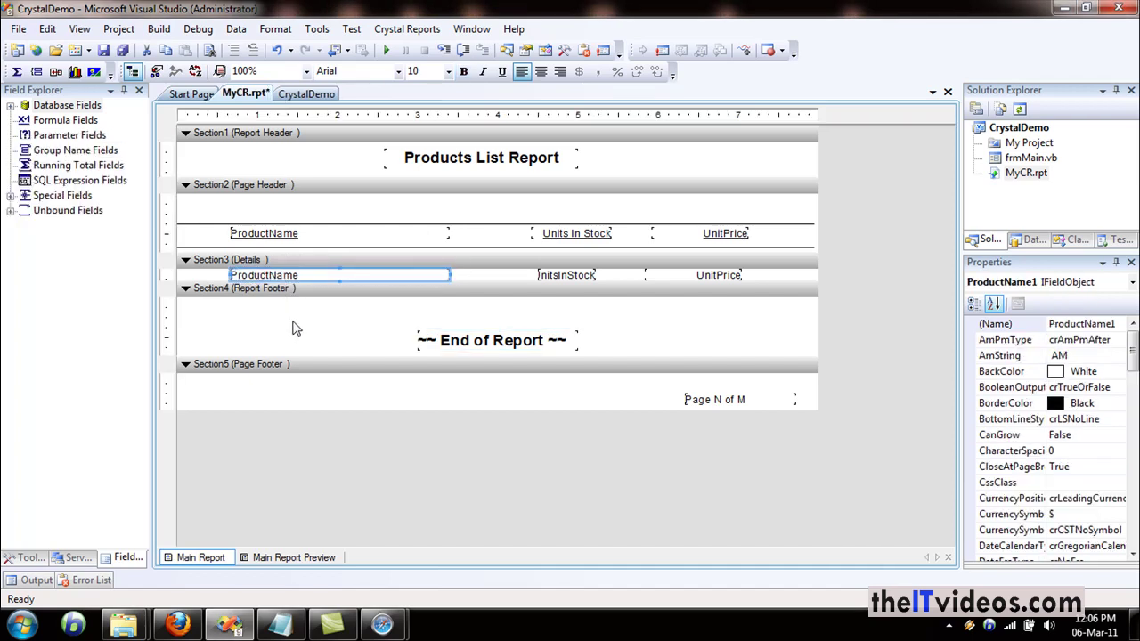
click(295, 326)
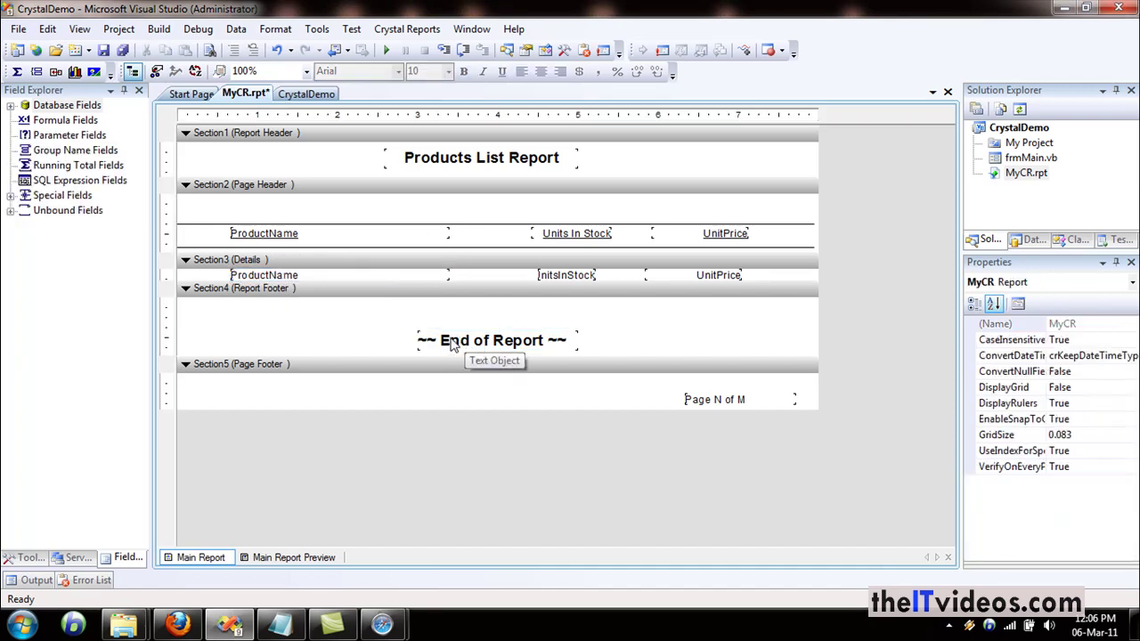
click(716, 401)
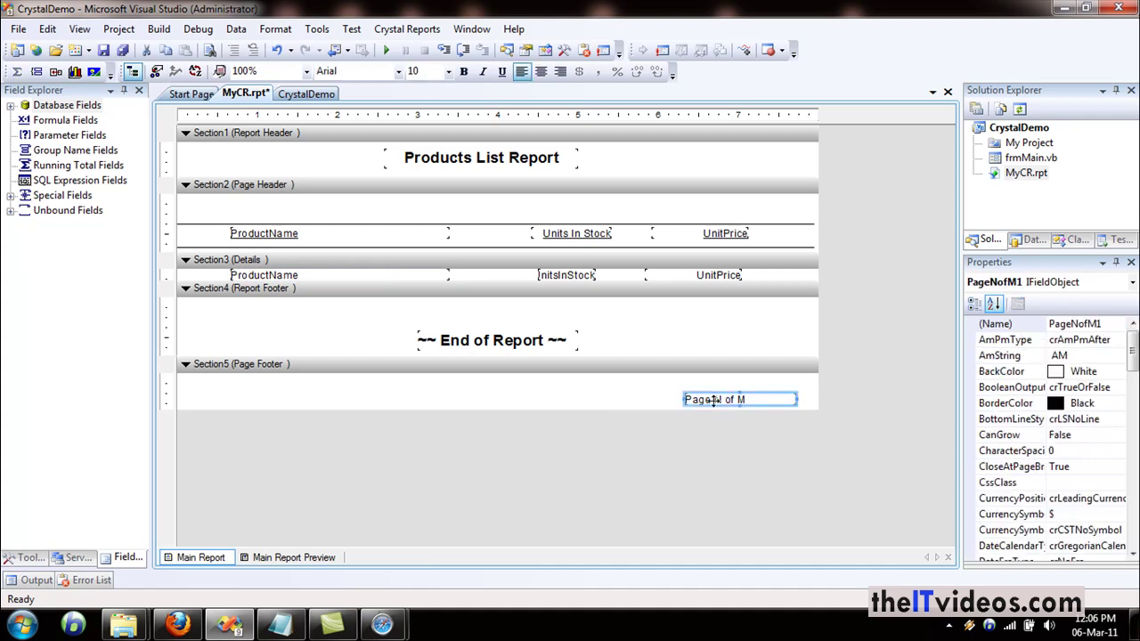
click(580, 394)
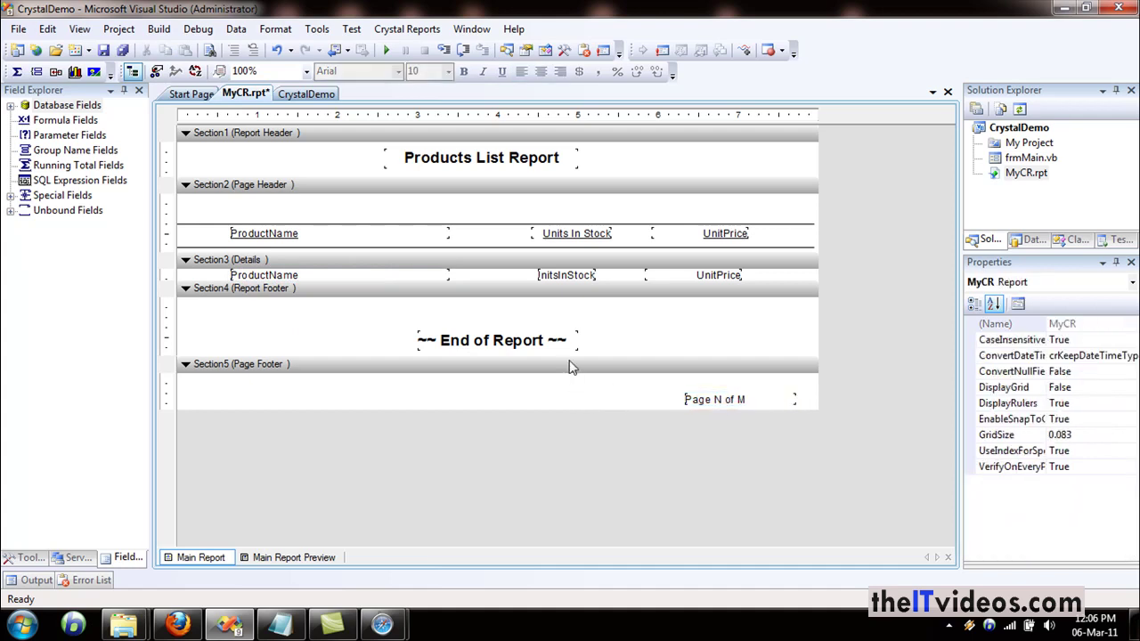
Run the application to preview the Products List report, then close the report window
click(387, 52)
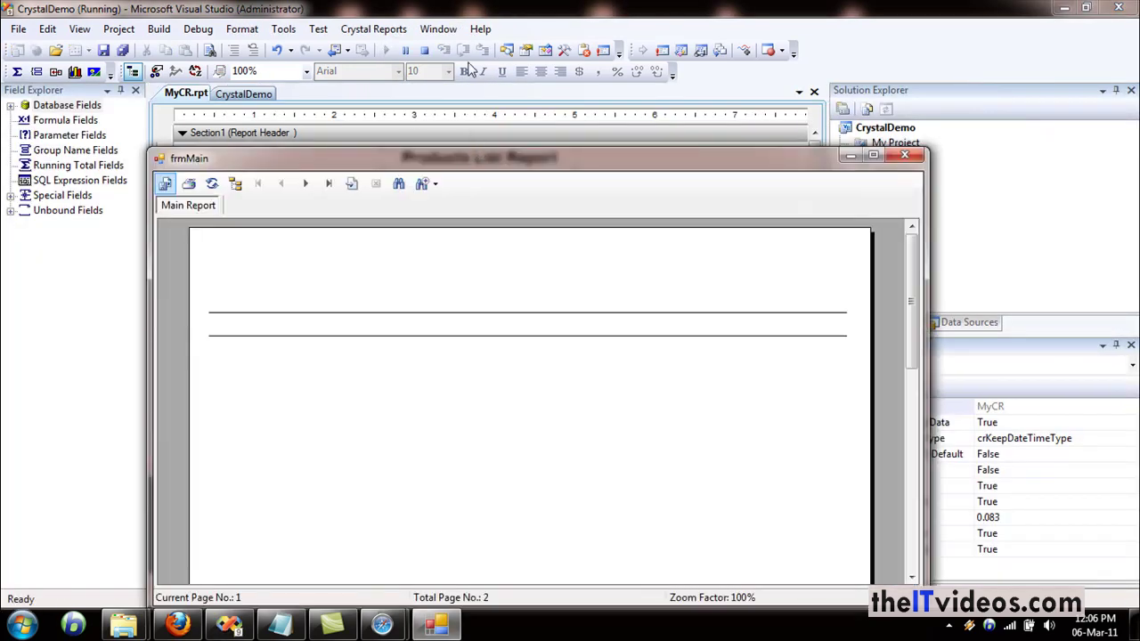
drag(485, 167, 494, 55)
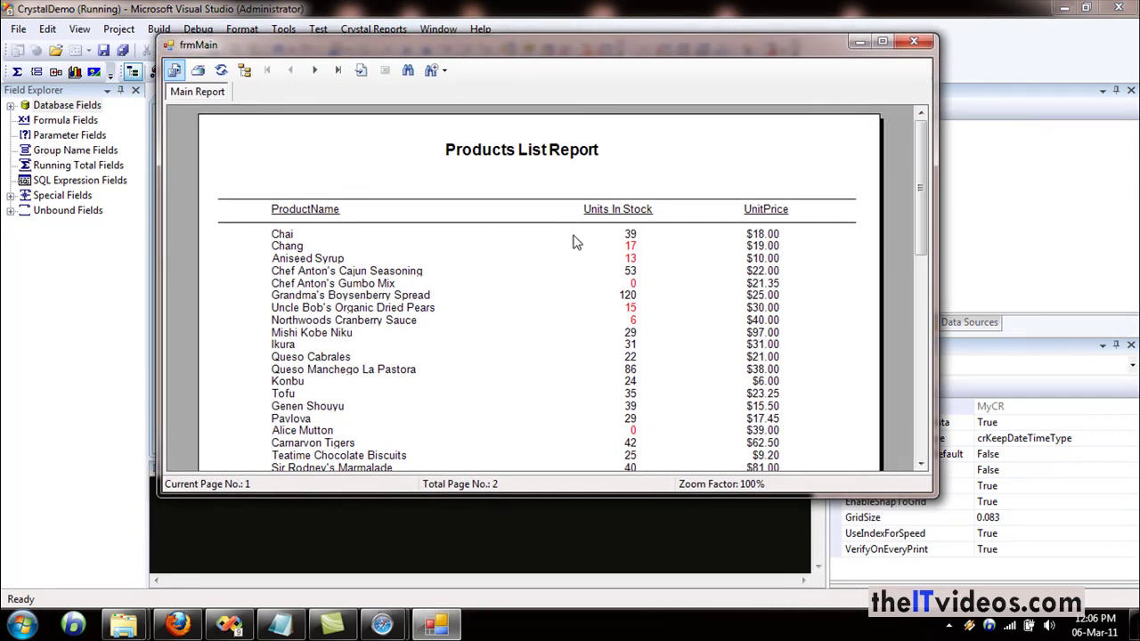
click(881, 44)
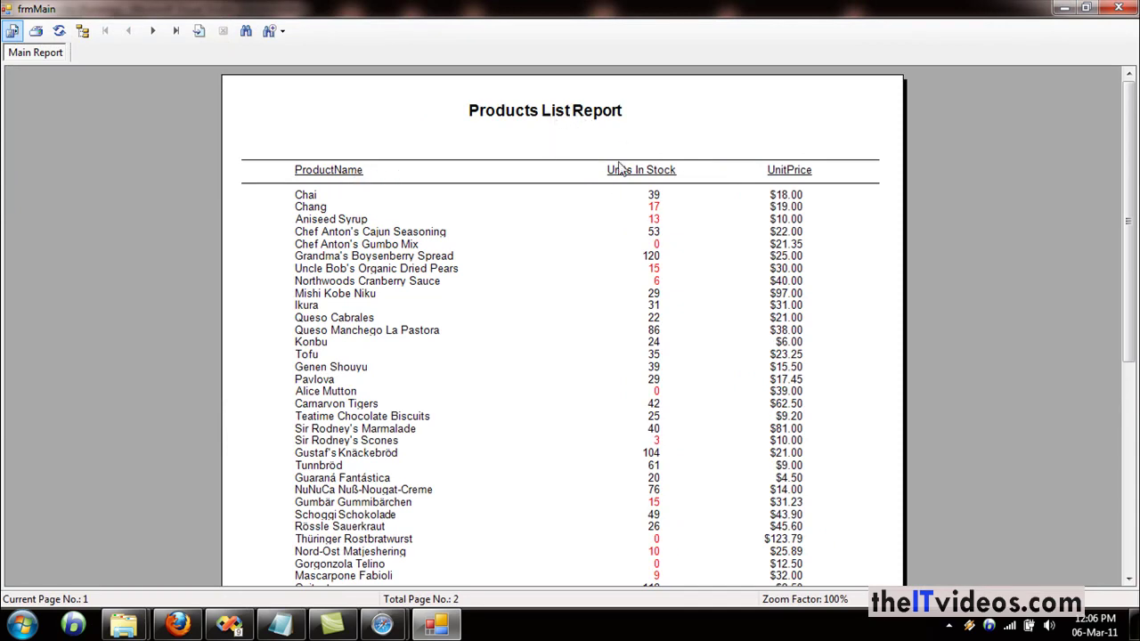
click(533, 118)
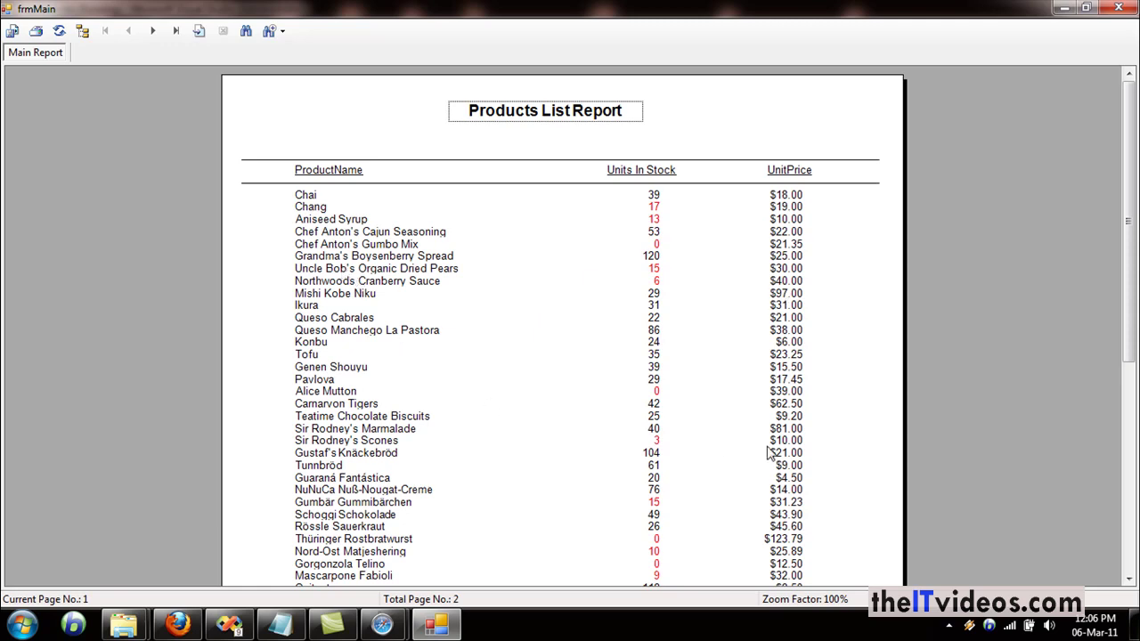
click(342, 233)
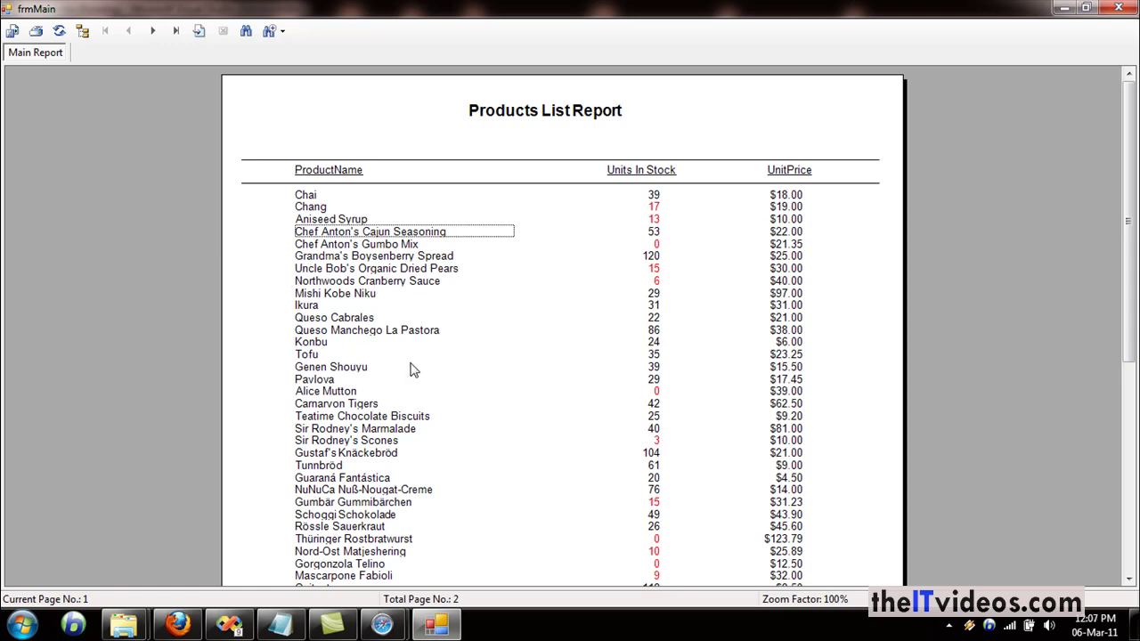
click(1119, 9)
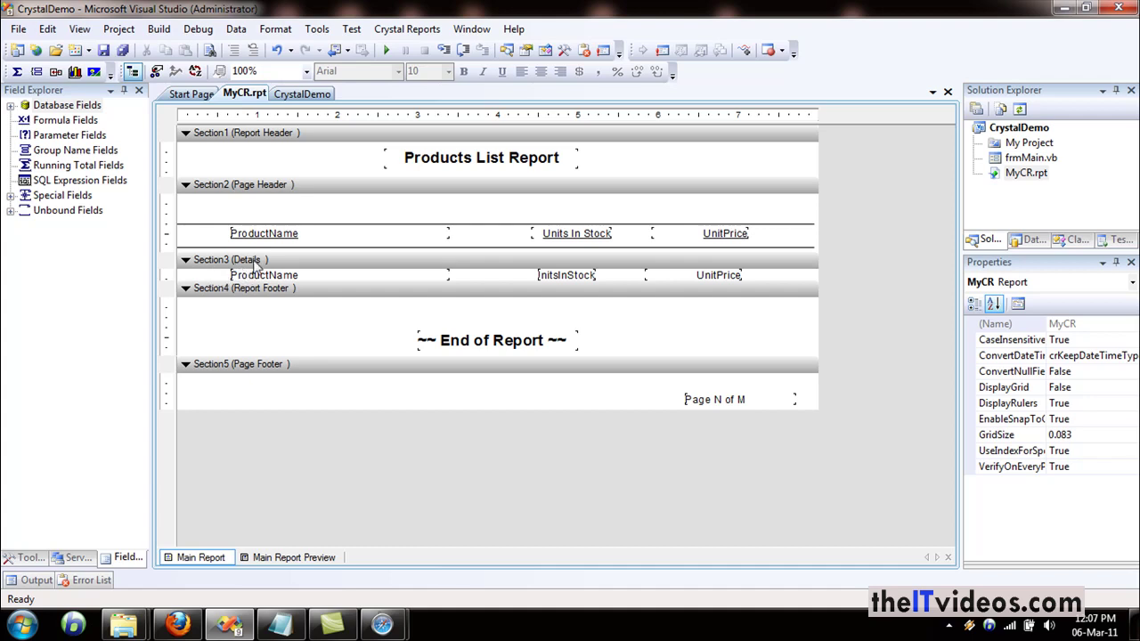
In Section Expert, select the Details section and enable Background Color on the Color tab
right_click(205, 275)
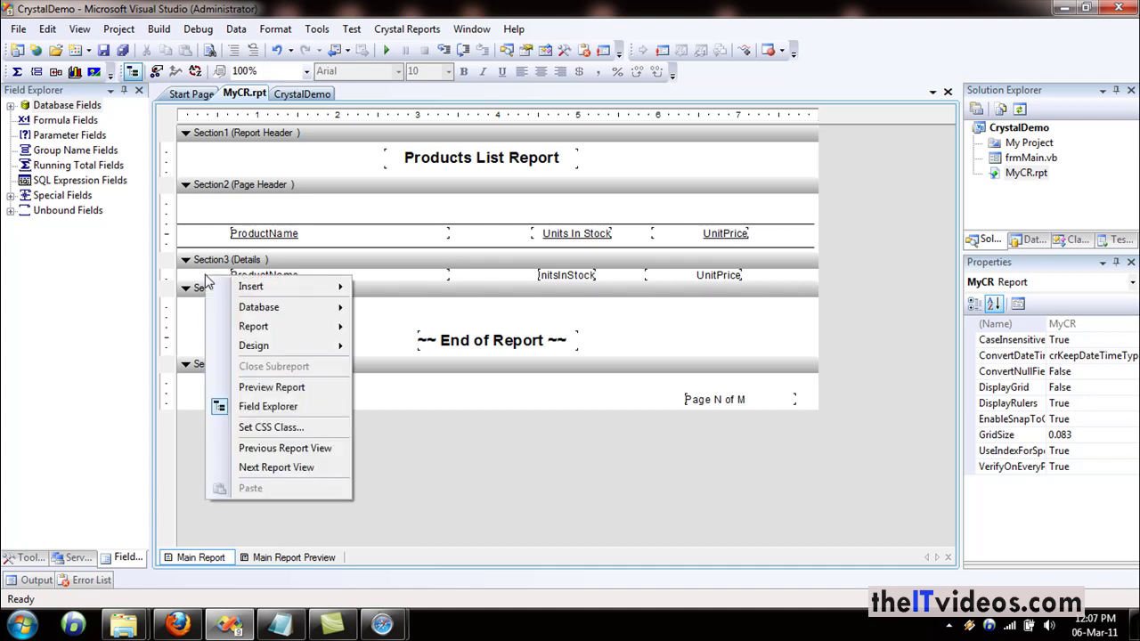
click(200, 281)
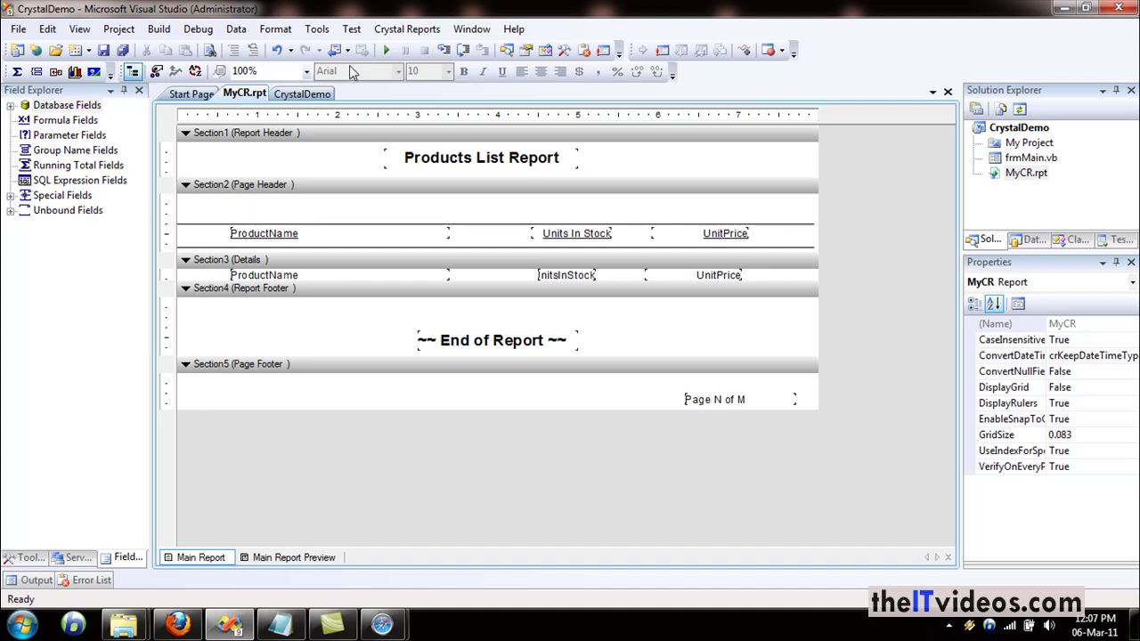
click(398, 32)
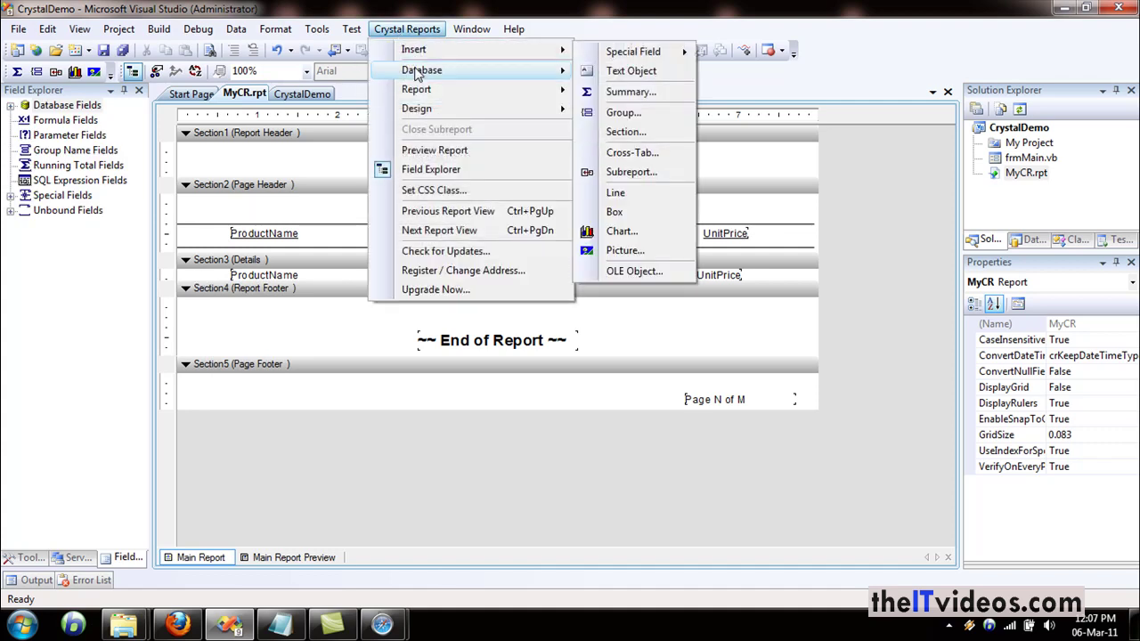
mouse_move(417, 74)
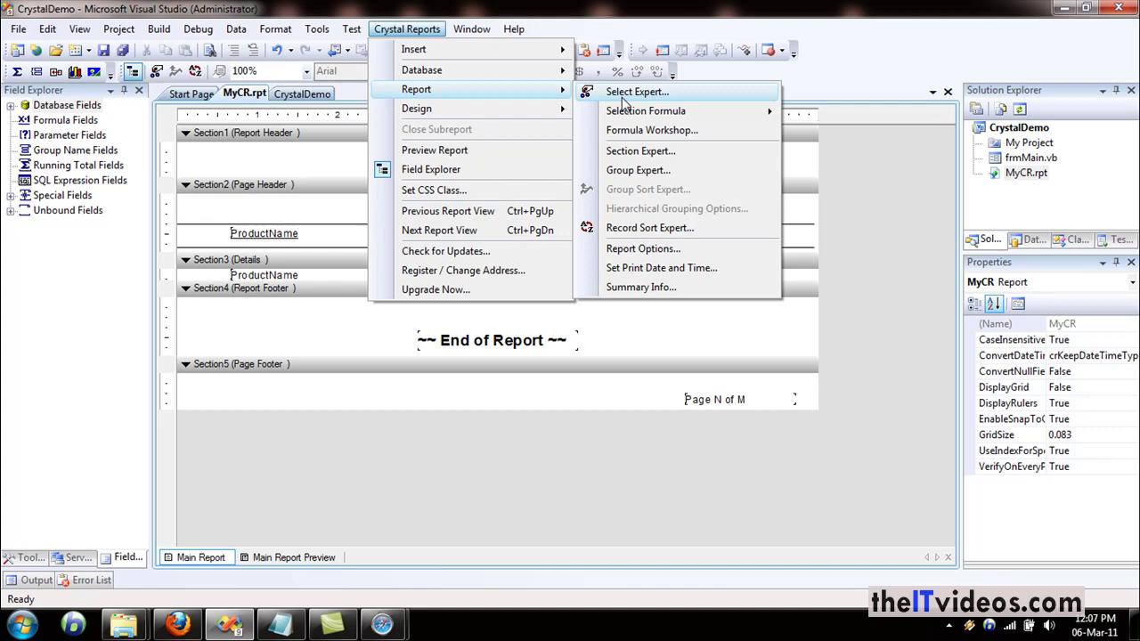
click(628, 155)
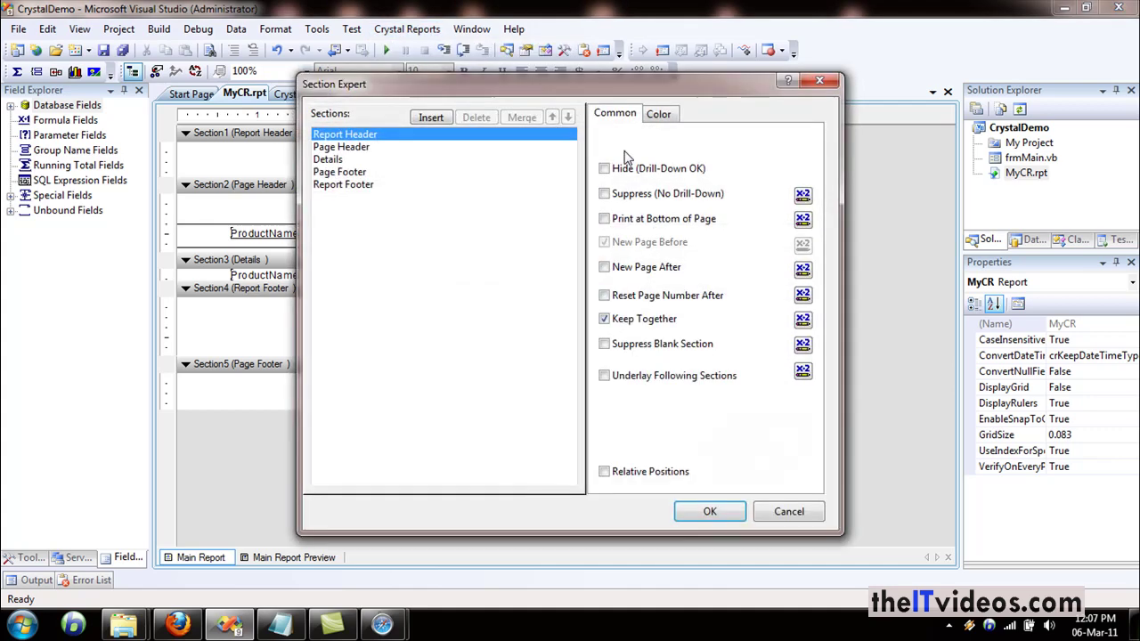
drag(399, 92, 605, 99)
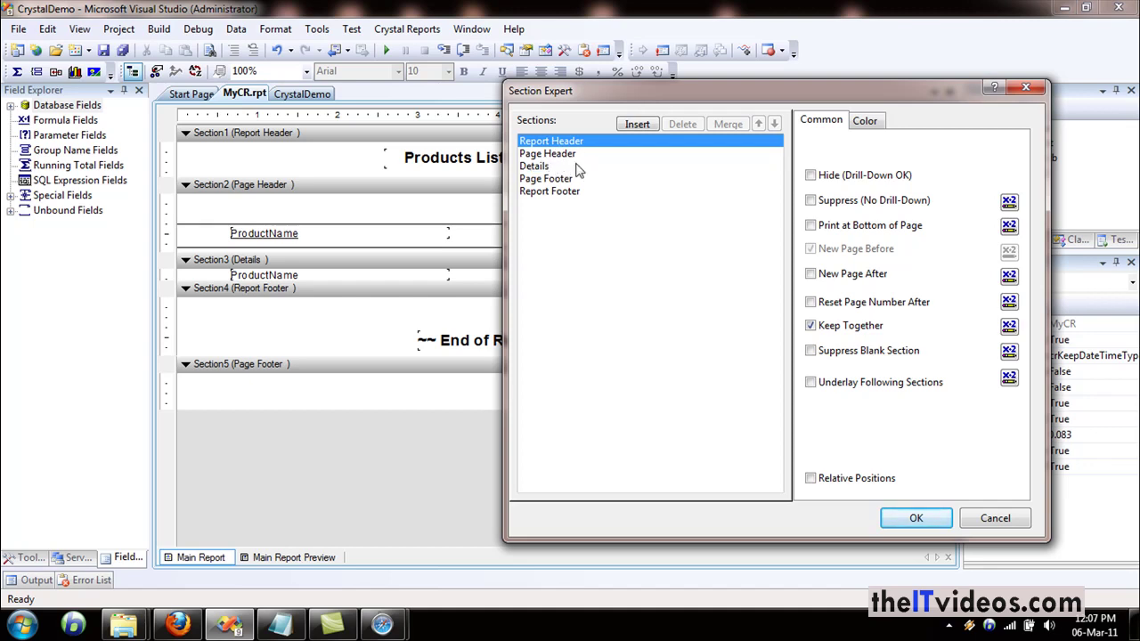
click(545, 168)
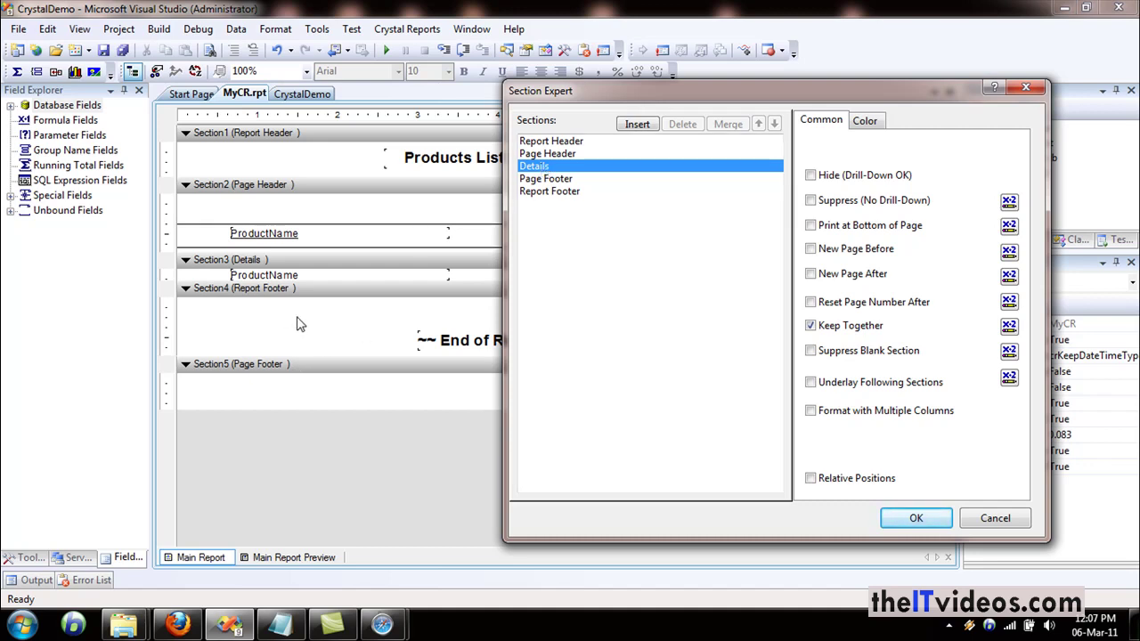
click(866, 122)
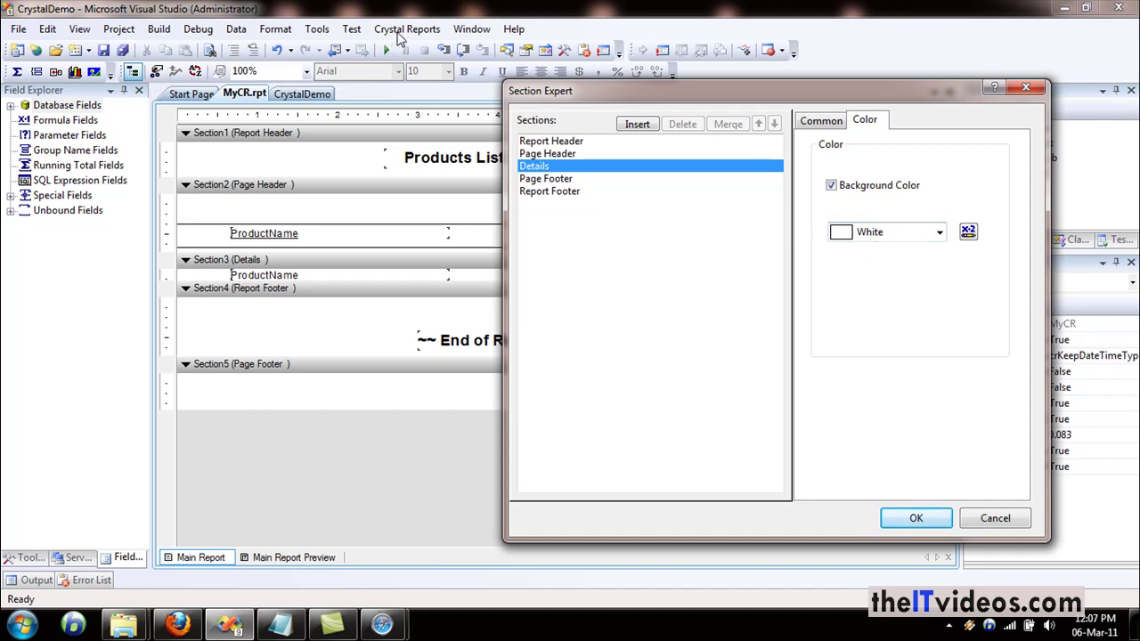
Set the Details background formula to 'if RecordNumber mod 2 = 0 then crSilver else crNoColor', check it, and save
click(969, 233)
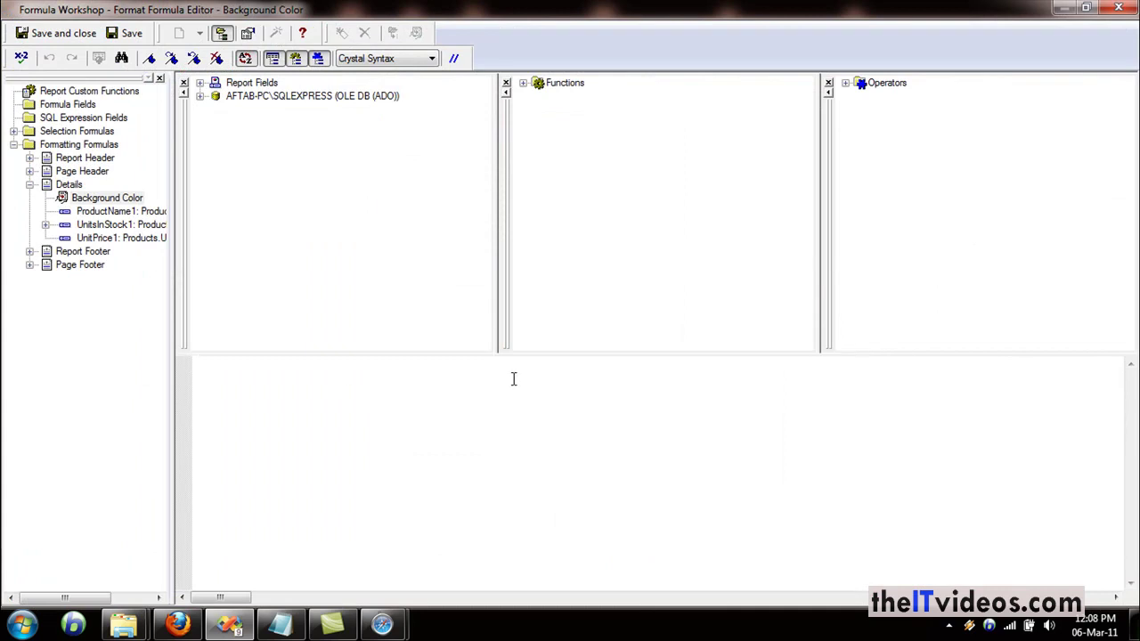
text(if RecordNumber mod 2 = 0 then crSilver else crNoColor)
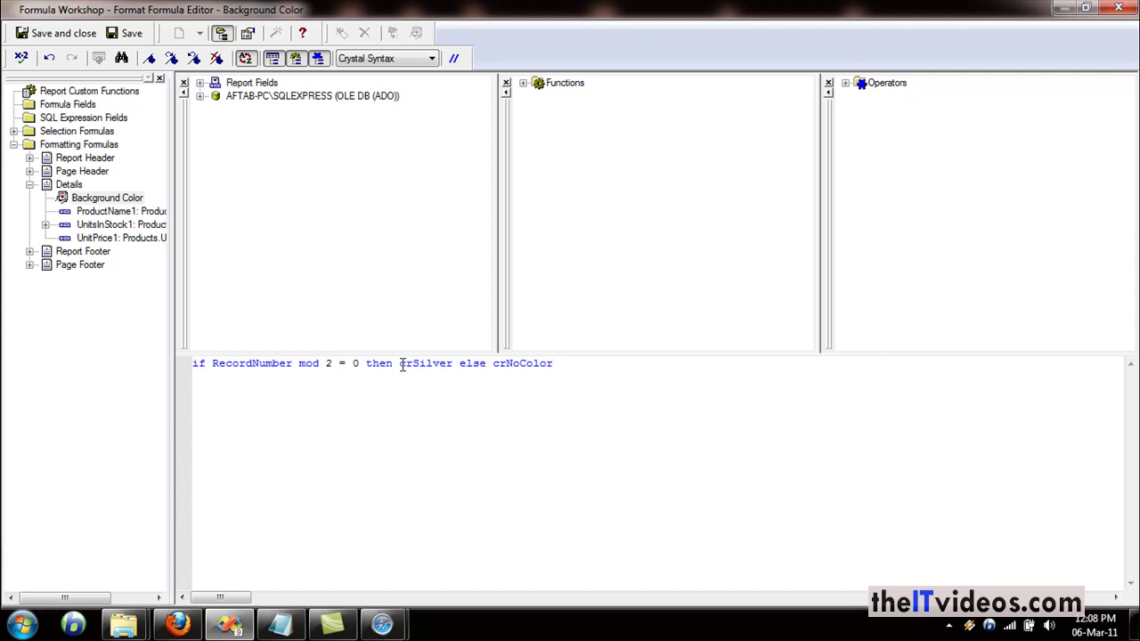
drag(400, 363, 448, 360)
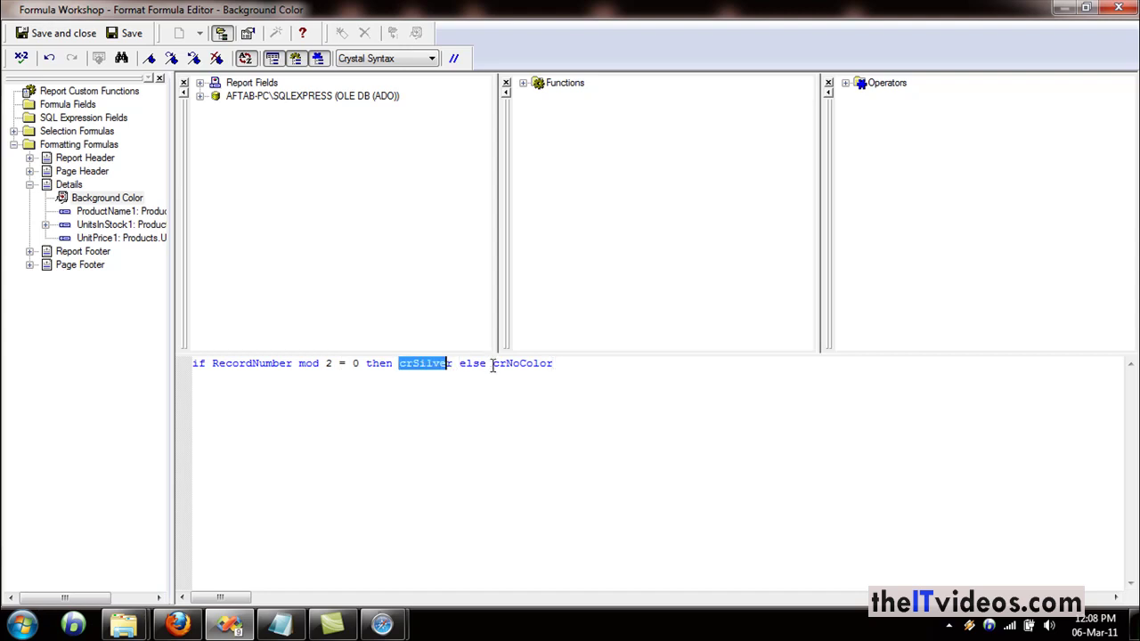
drag(495, 365, 568, 367)
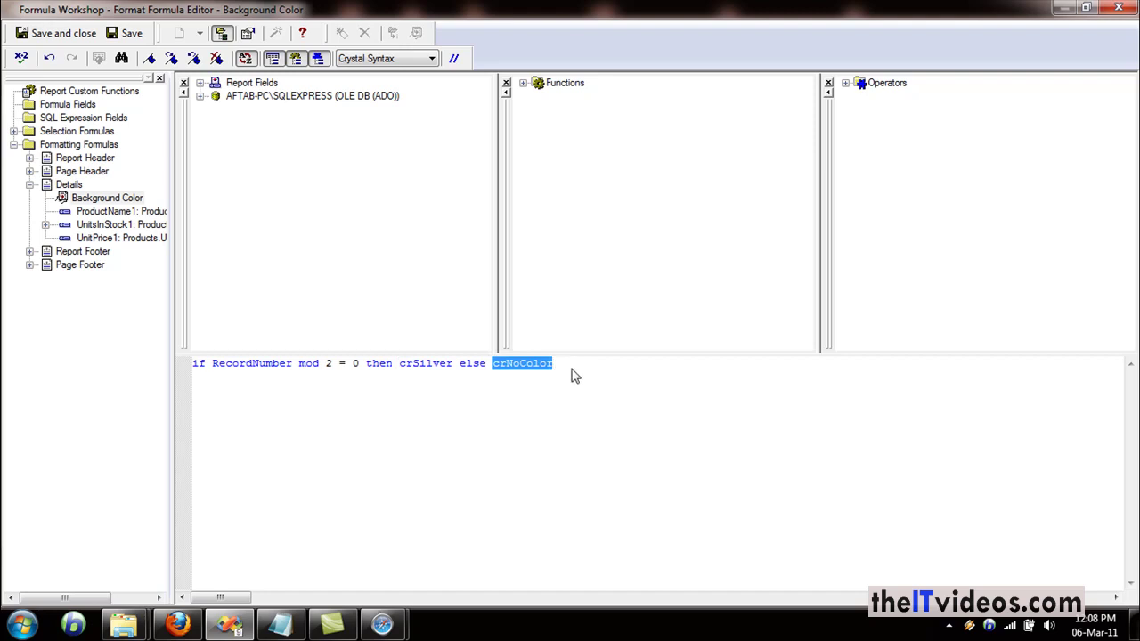
click(20, 61)
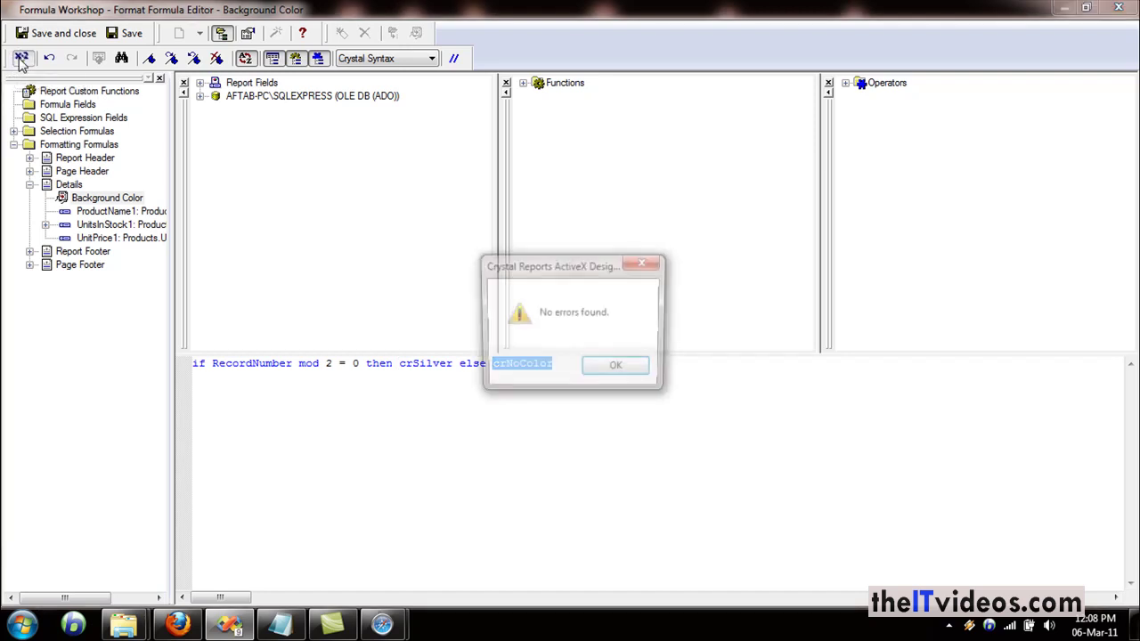
click(614, 367)
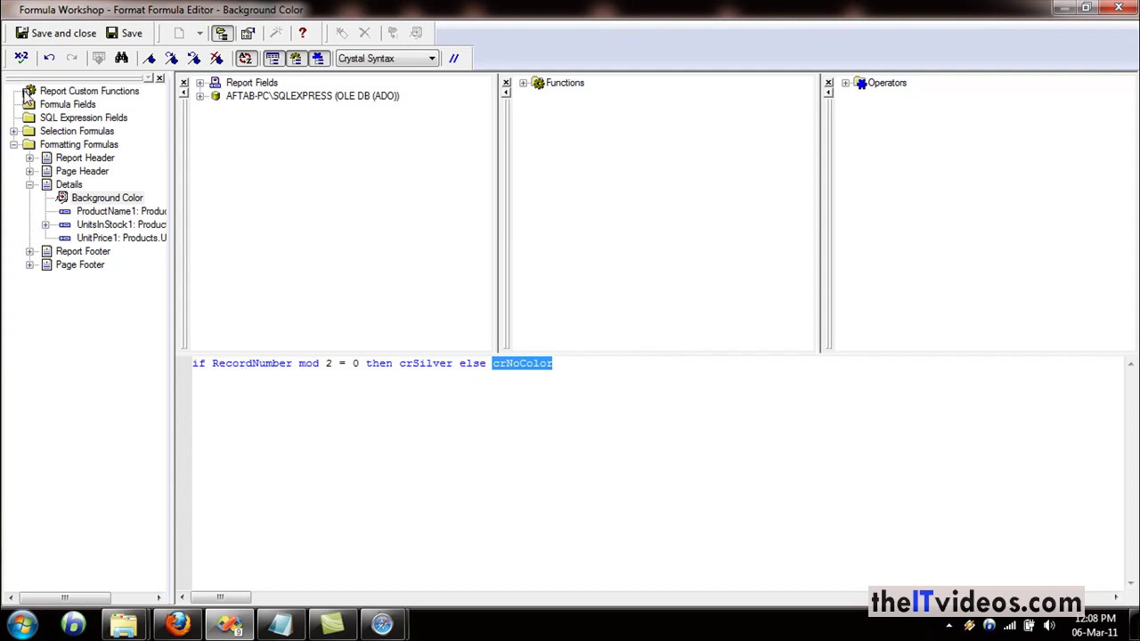
click(54, 33)
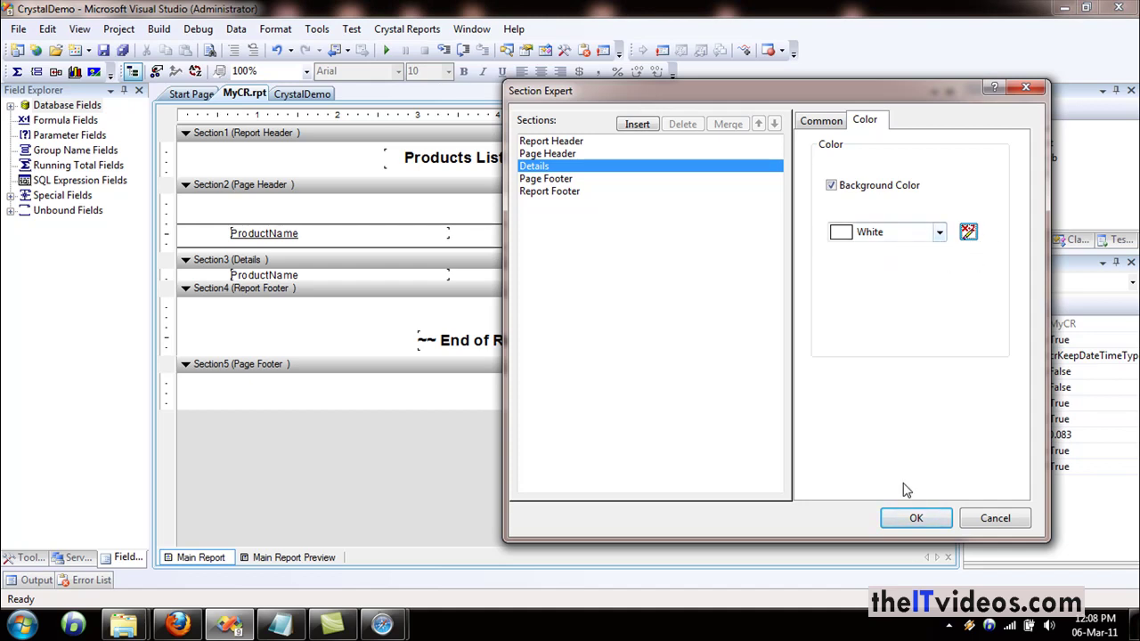
Apply the Section Expert changes, save MyCR.rpt, and start debugging the application
click(918, 526)
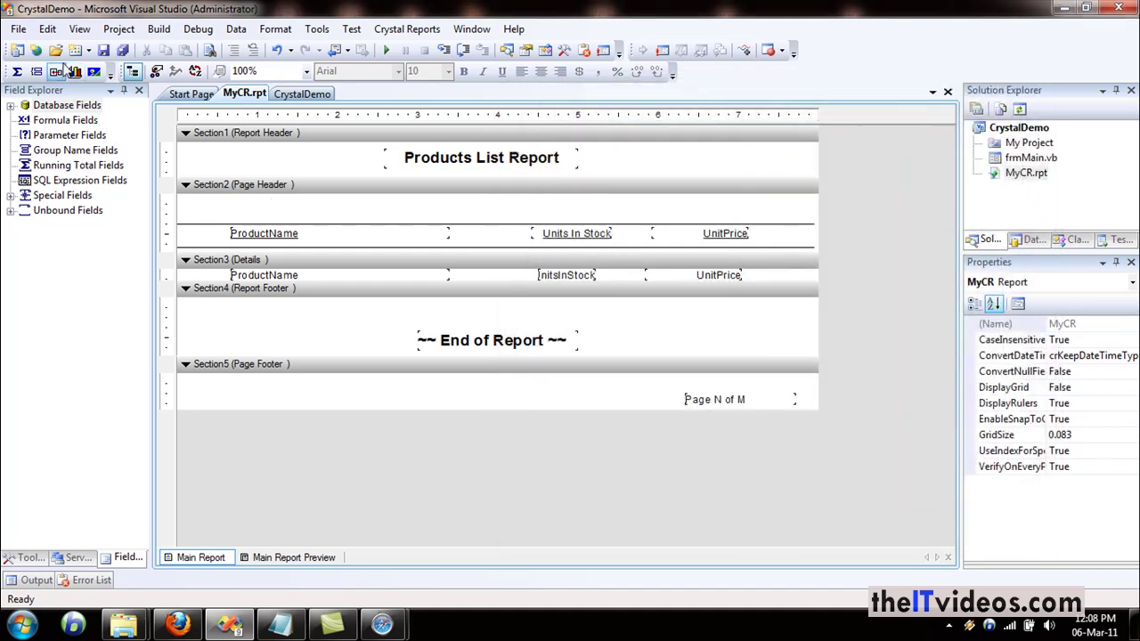
click(101, 51)
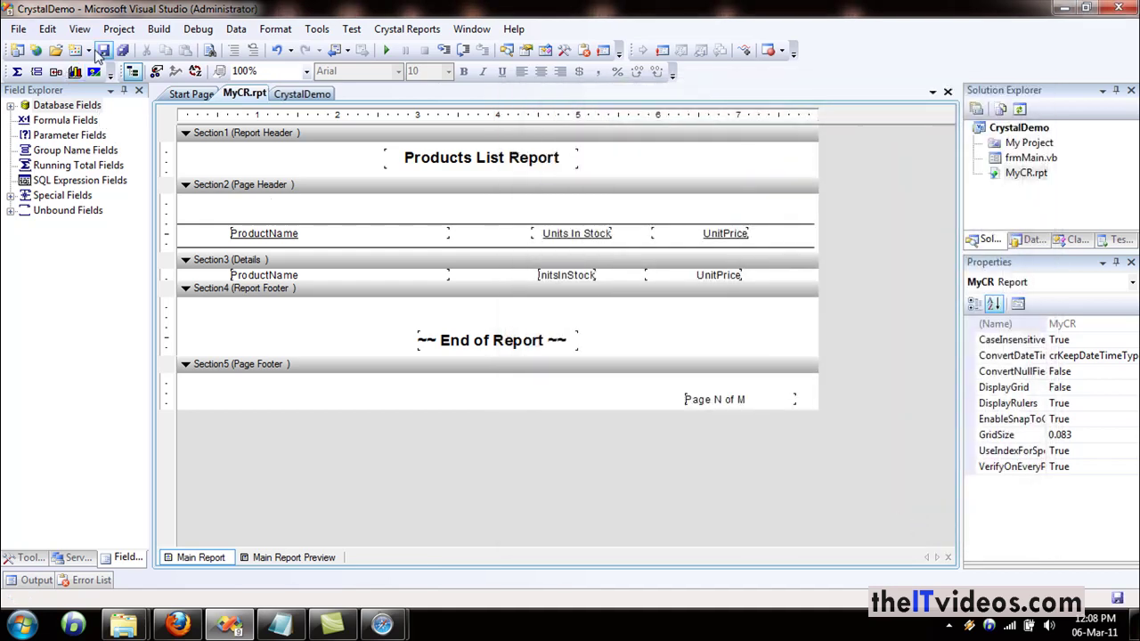
click(386, 52)
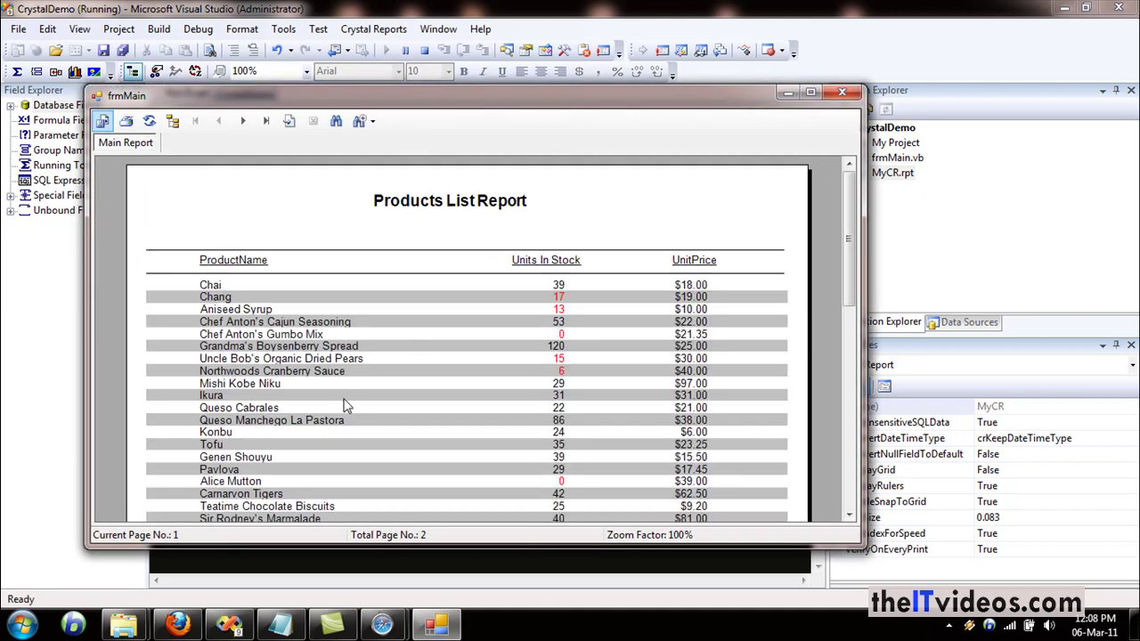
Browse both report pages to confirm alternating silver rows, then close frmMain
scroll(851, 239, down, 5)
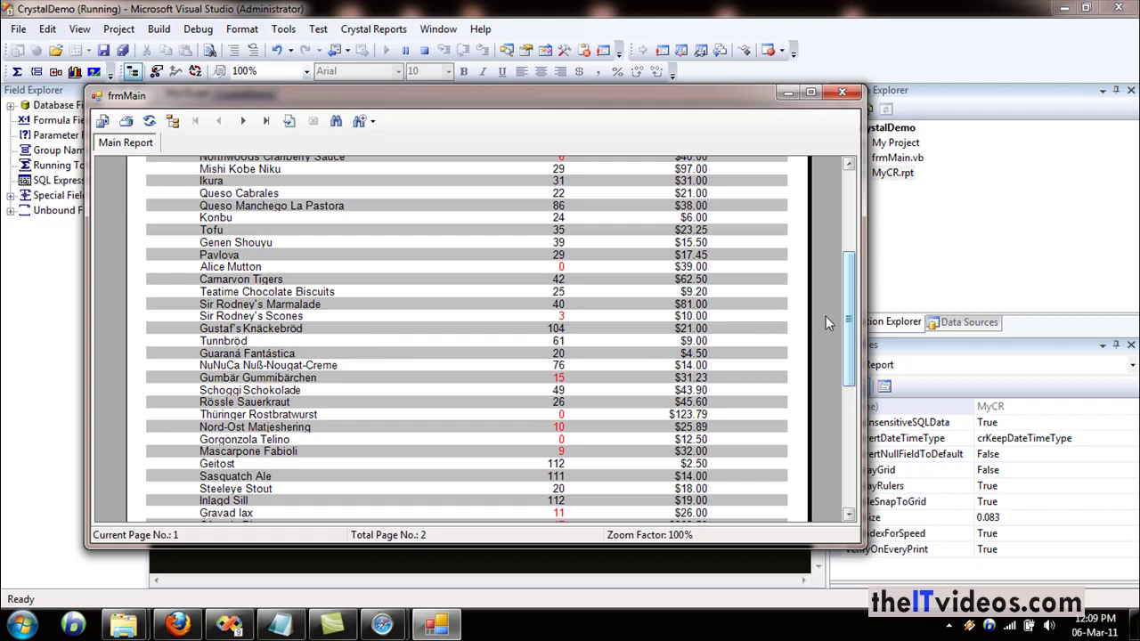
drag(851, 321, 855, 365)
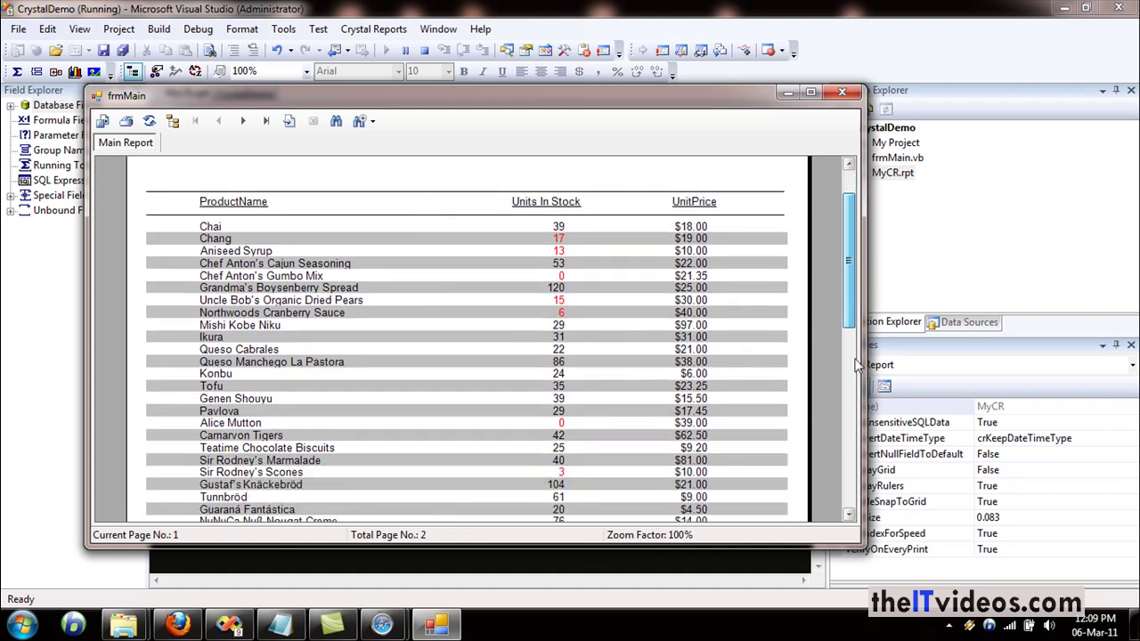
click(242, 122)
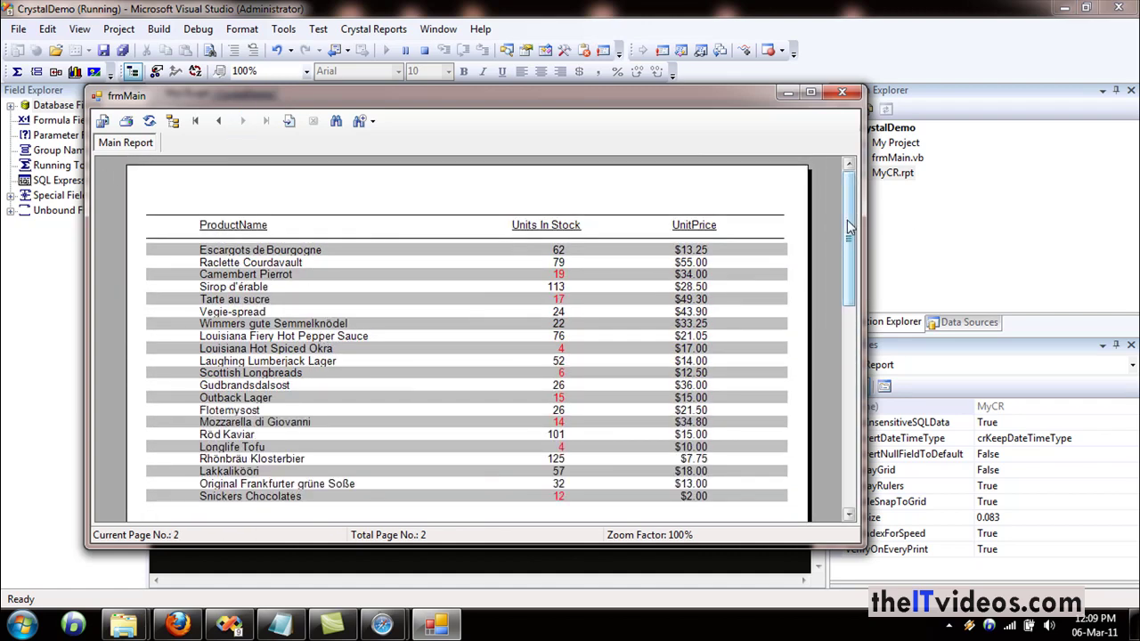
mouse_move(846, 222)
mouse_down()
mouse_move(845, 316)
mouse_move(852, 217)
mouse_up()
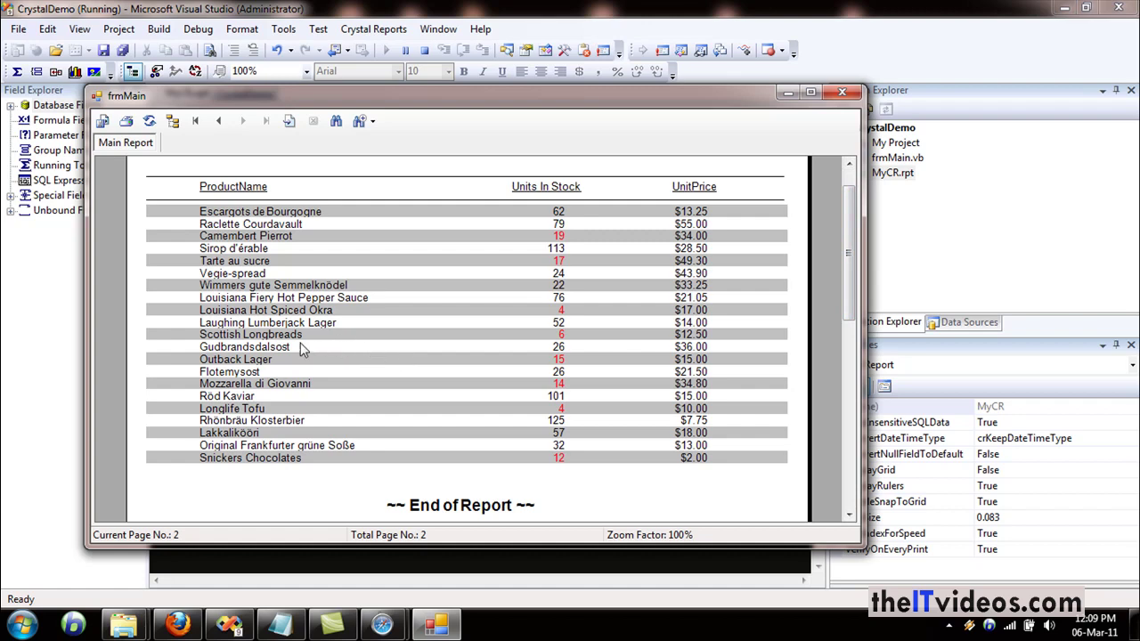
click(852, 180)
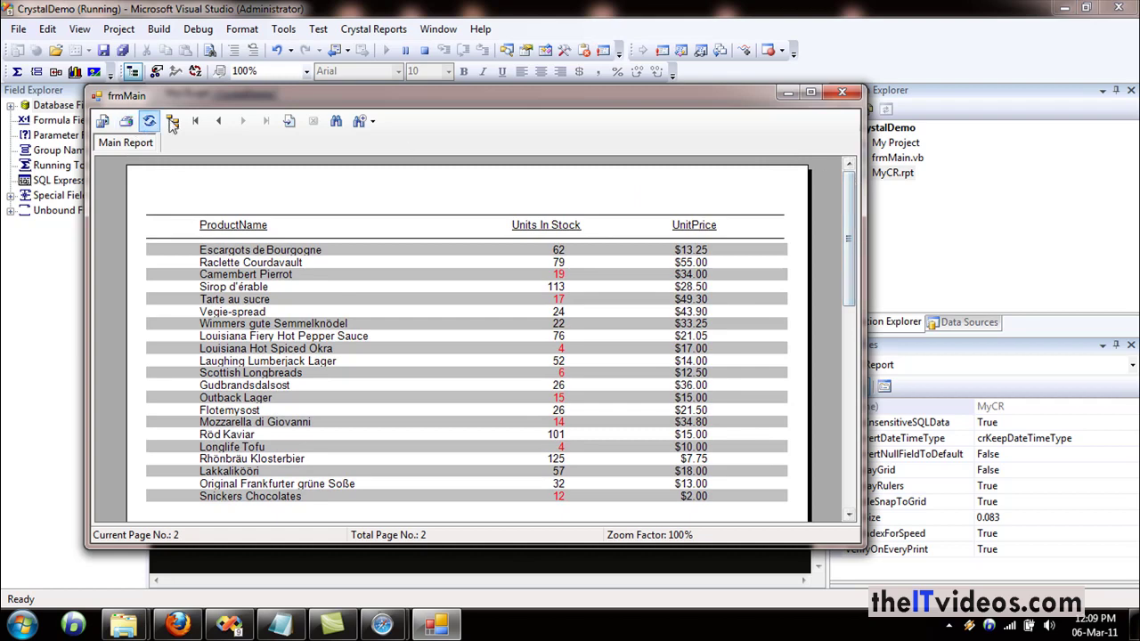
click(197, 123)
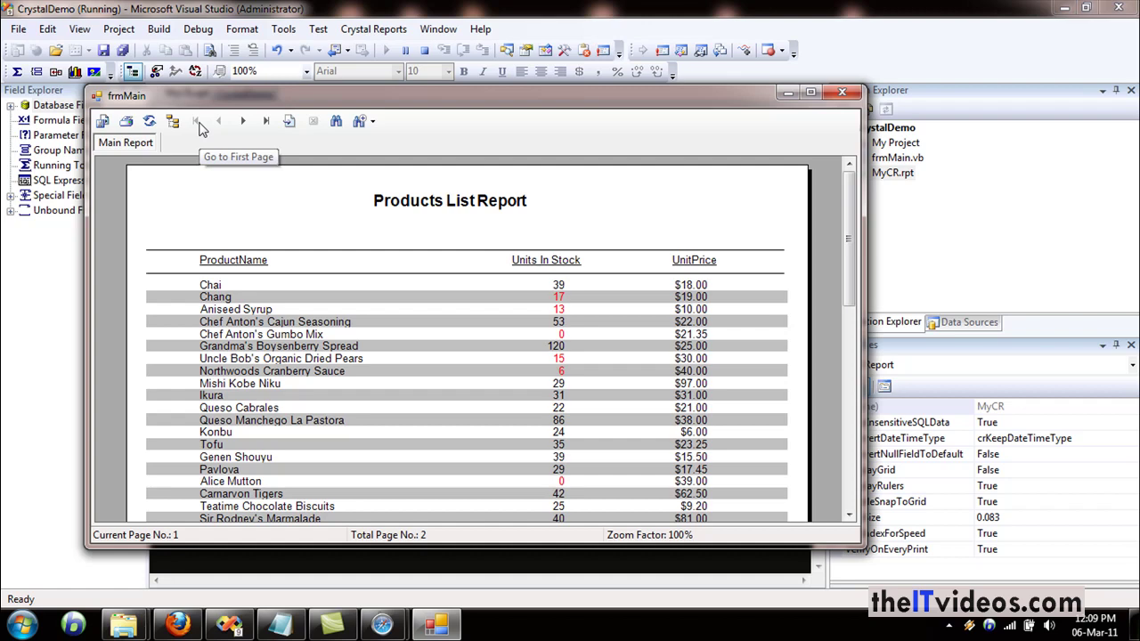
click(842, 93)
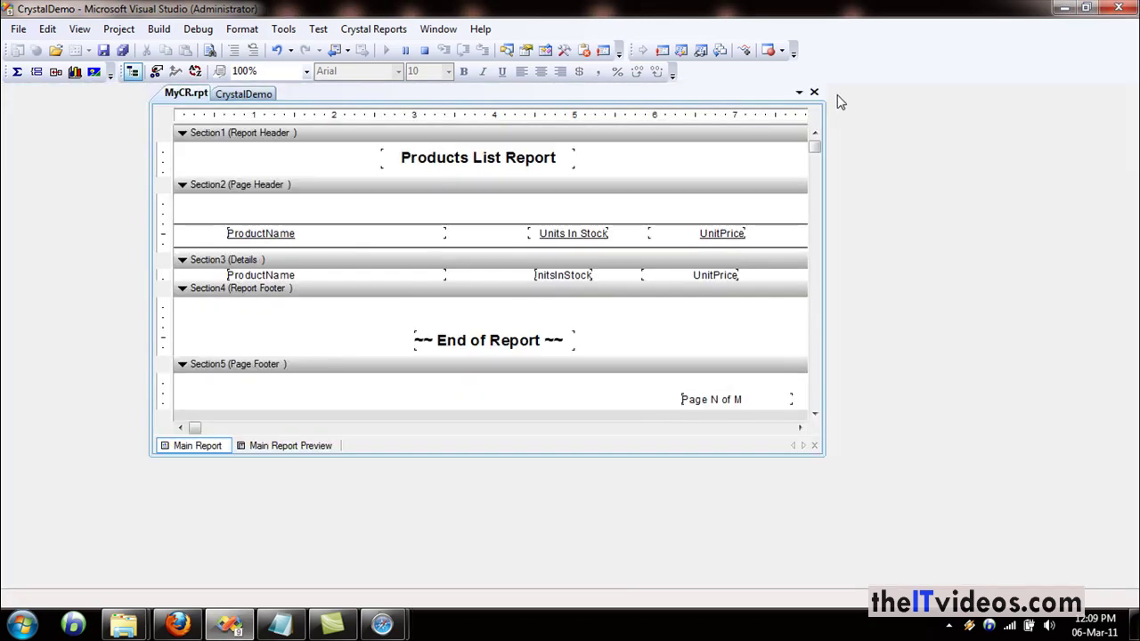